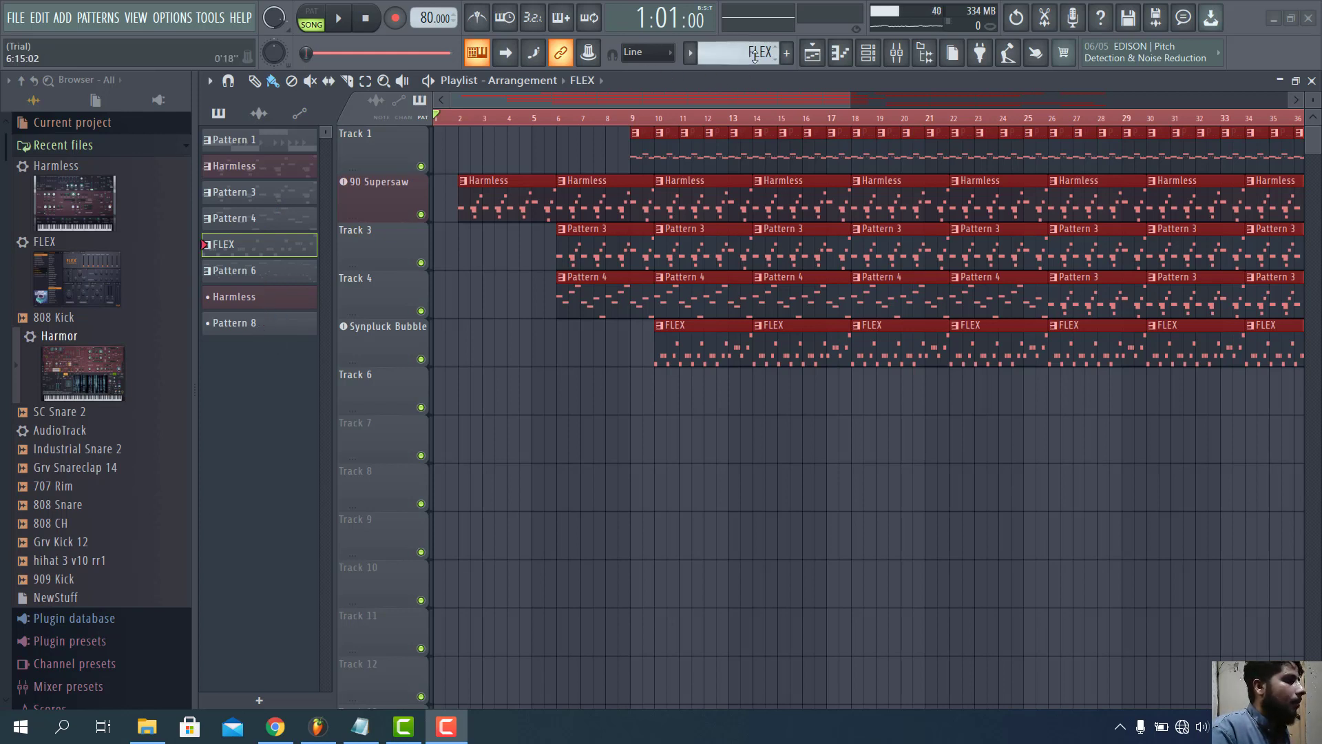
scroll(754, 57, down, 1)
scroll(755, 57, up, 2)
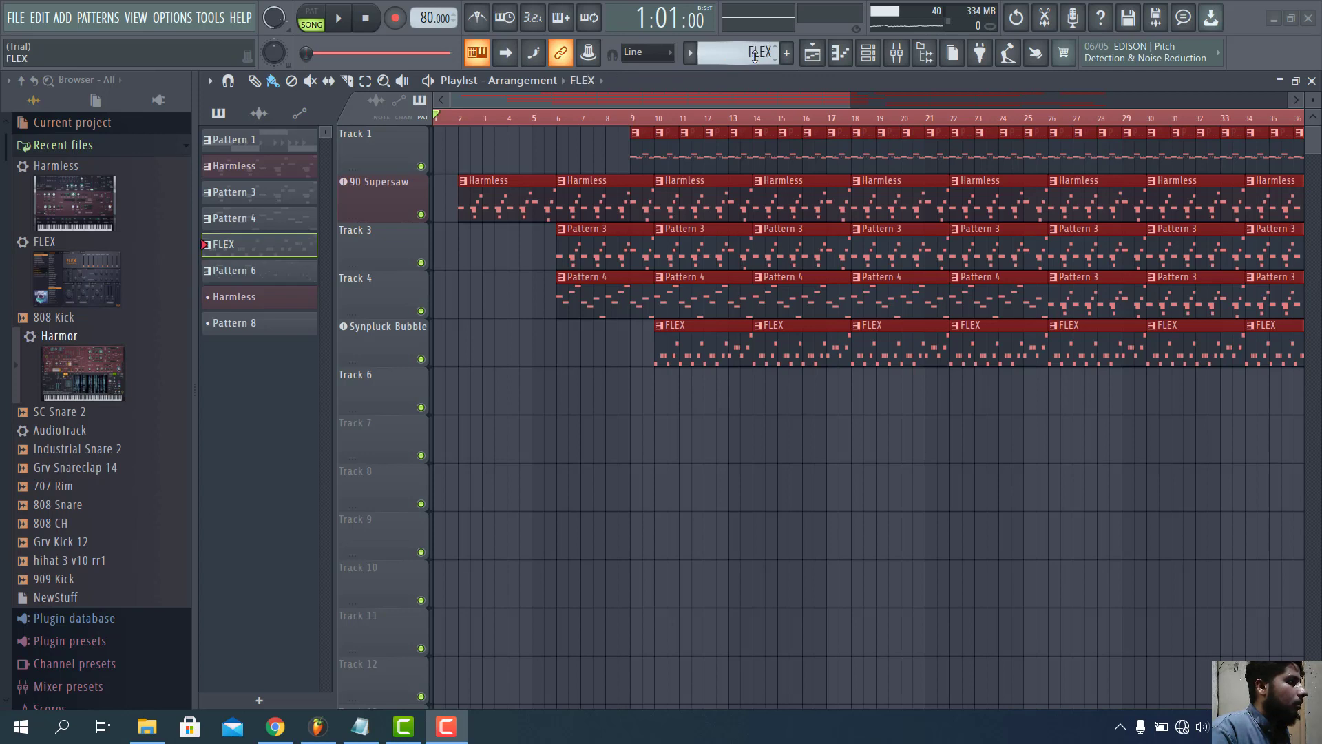
scroll(758, 59, down, 4)
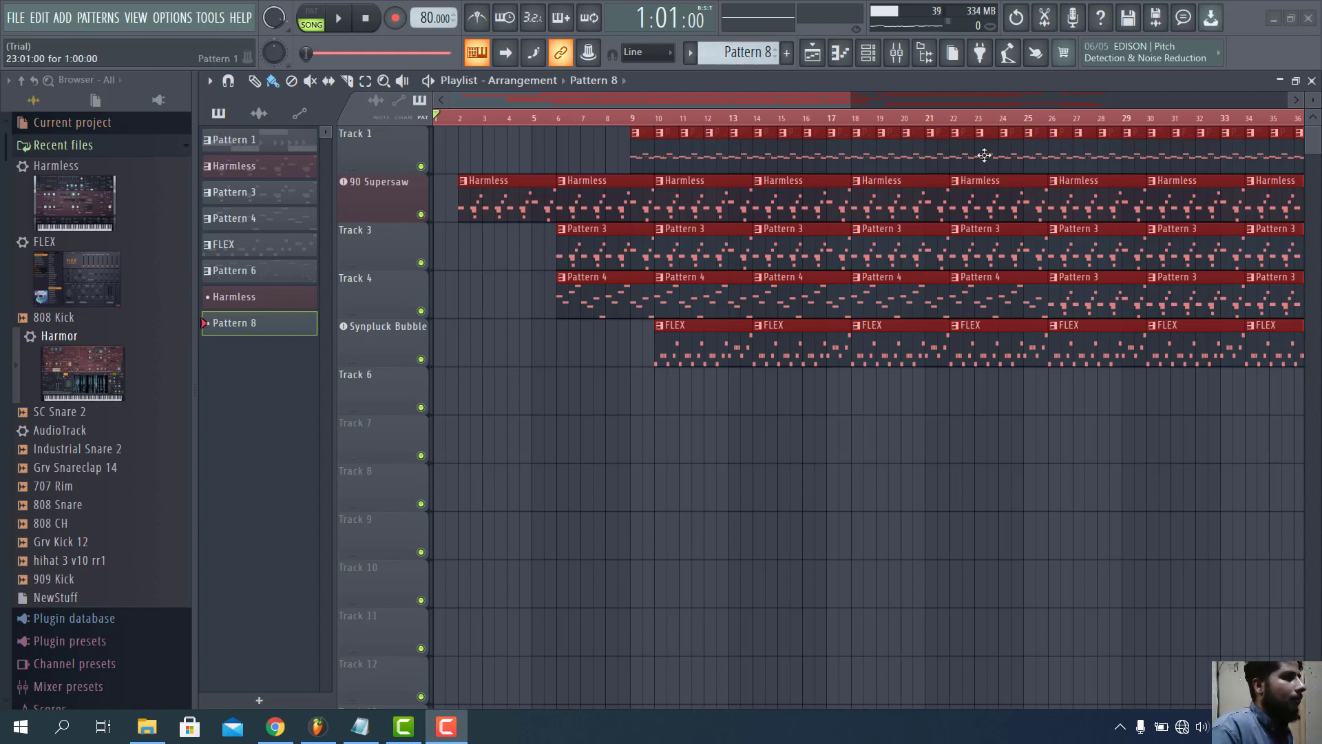
Open Pattern 1 from the playlist in the piano roll and channel rack and play it in pattern mode.
click(300, 145)
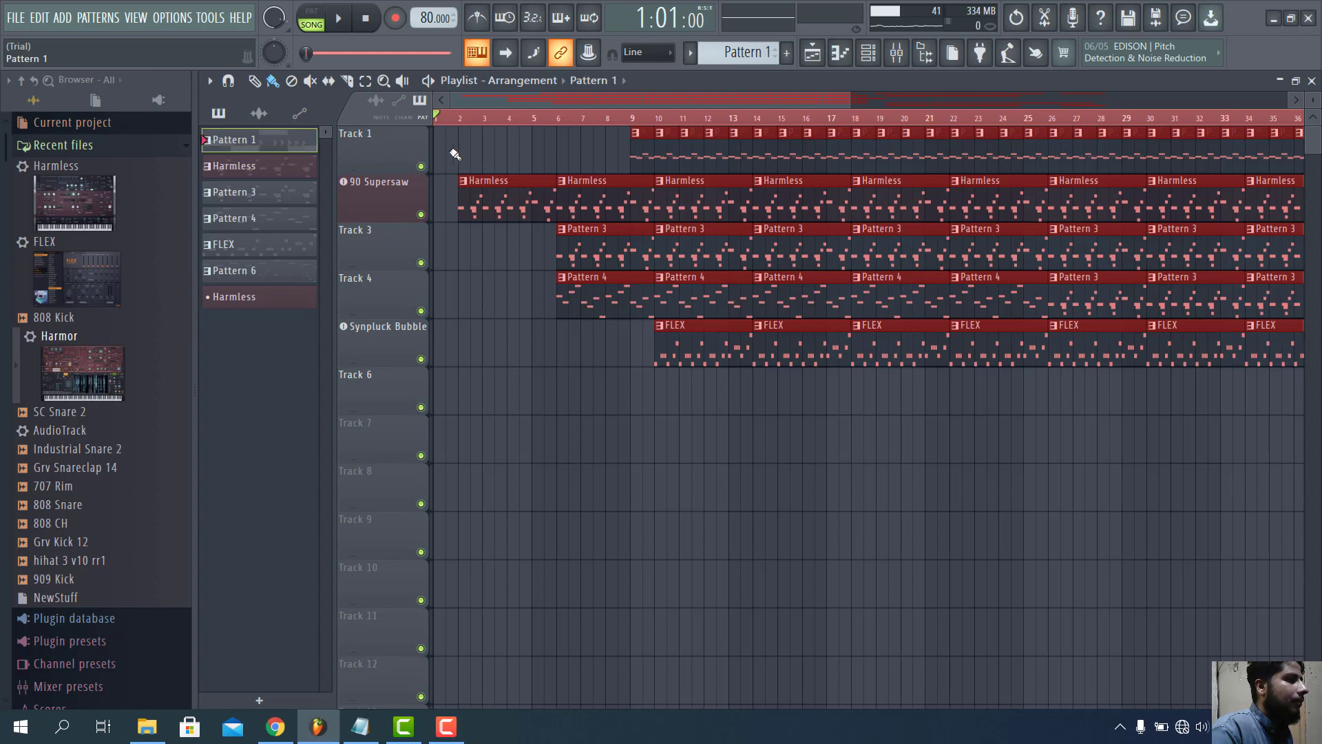
double_click(646, 164)
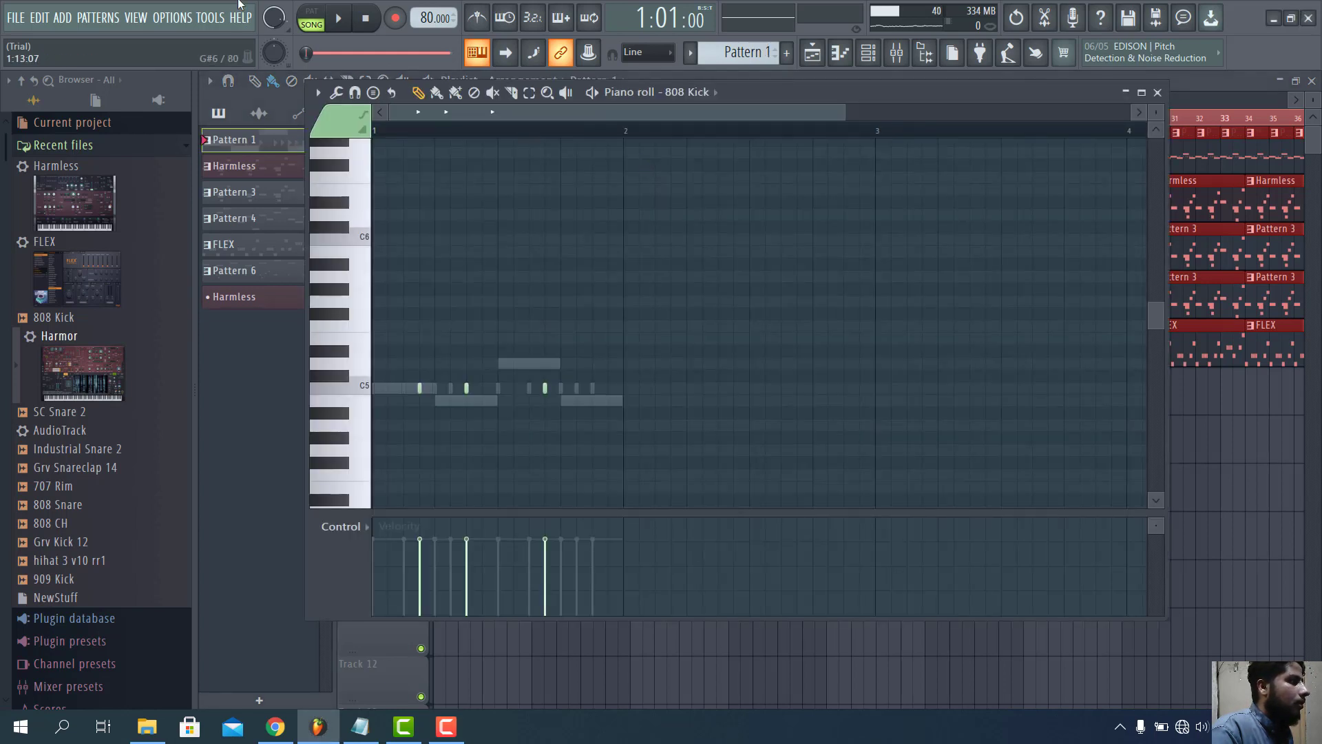
click(311, 17)
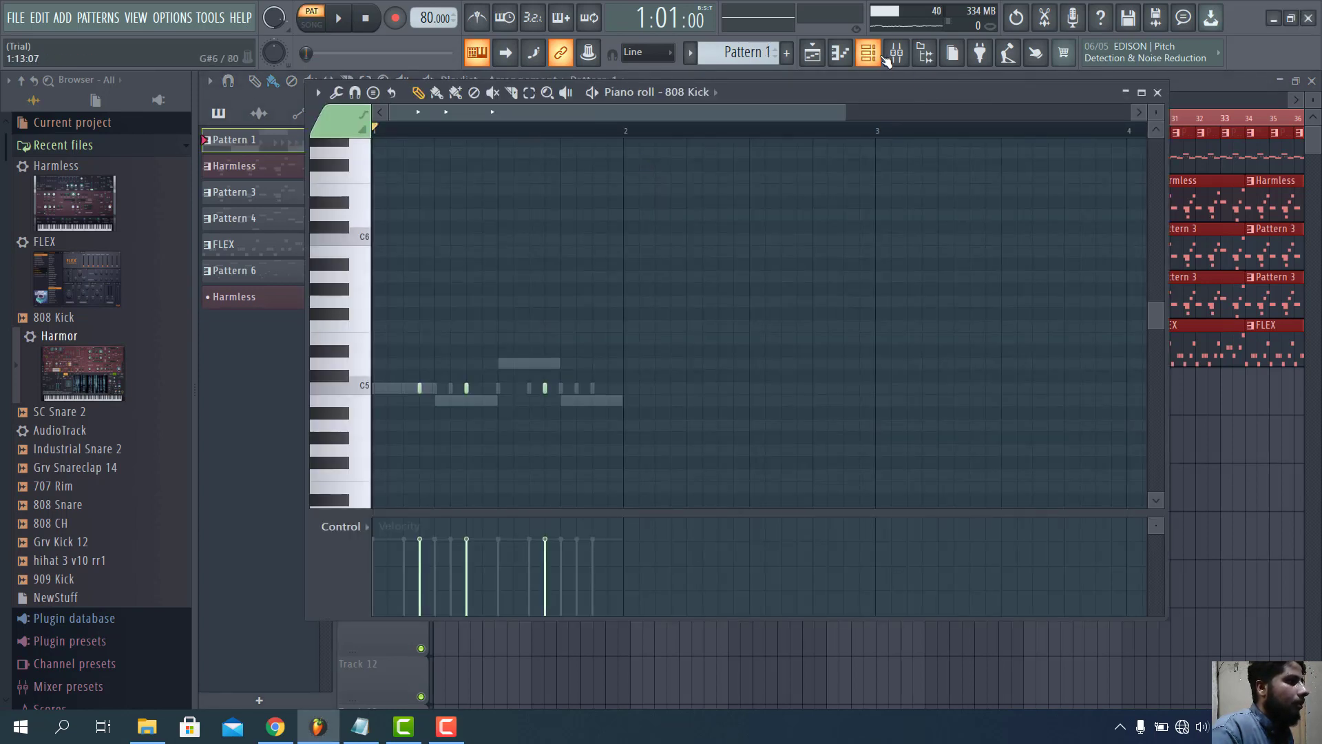
click(869, 53)
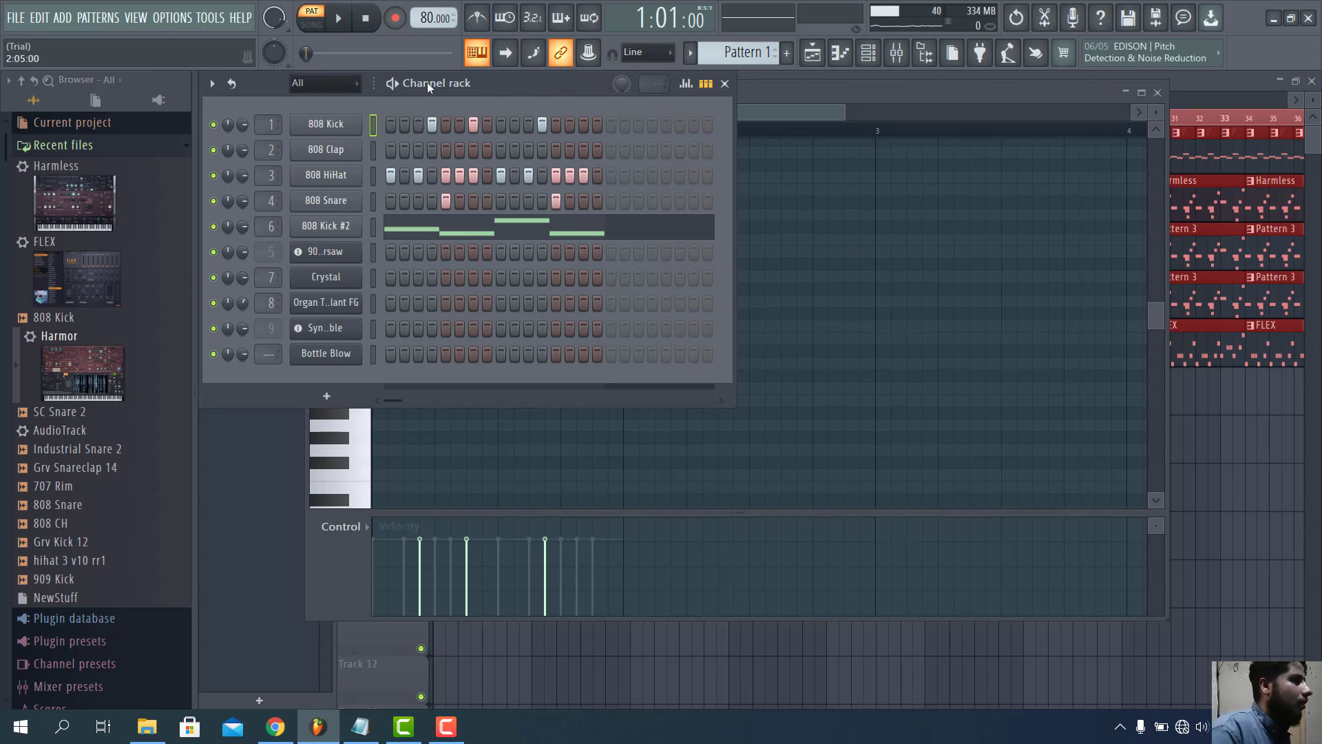
key(space)
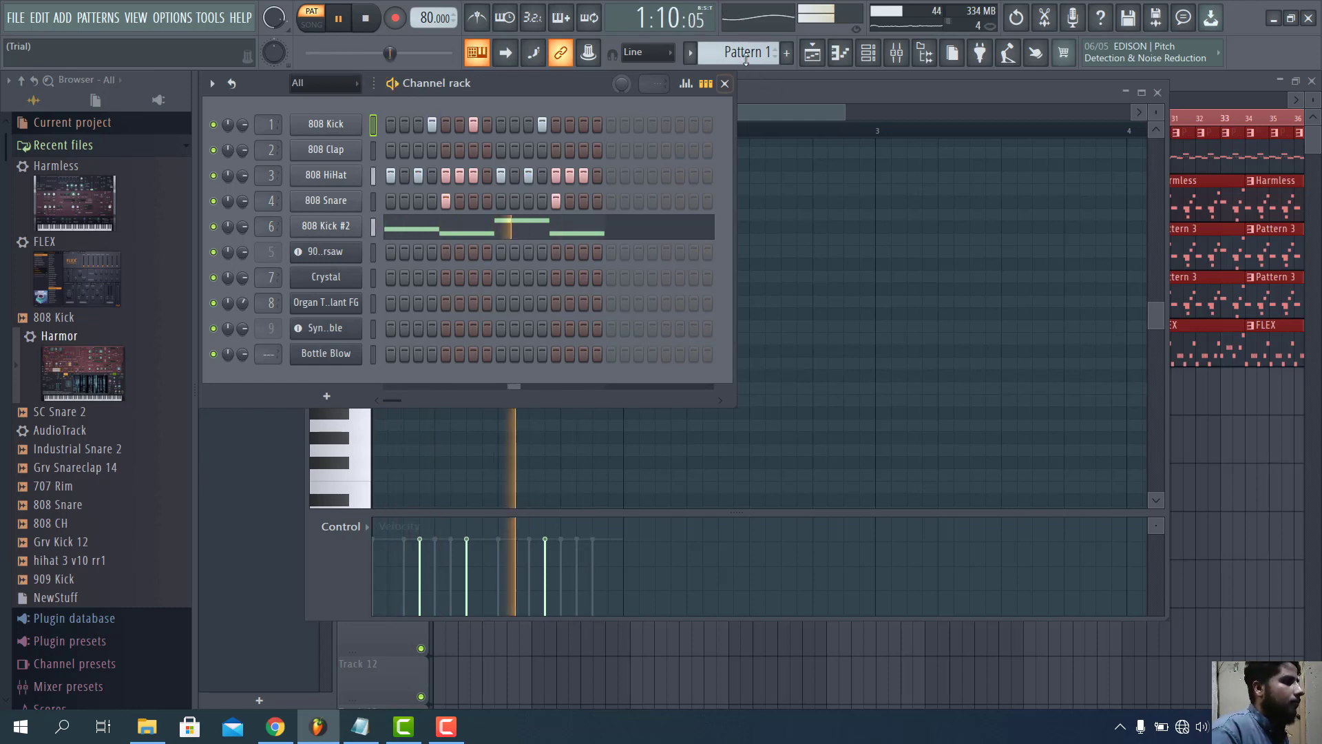
Switch to the Harmless pattern and audition its supersaw melody.
scroll(746, 60, down, 1)
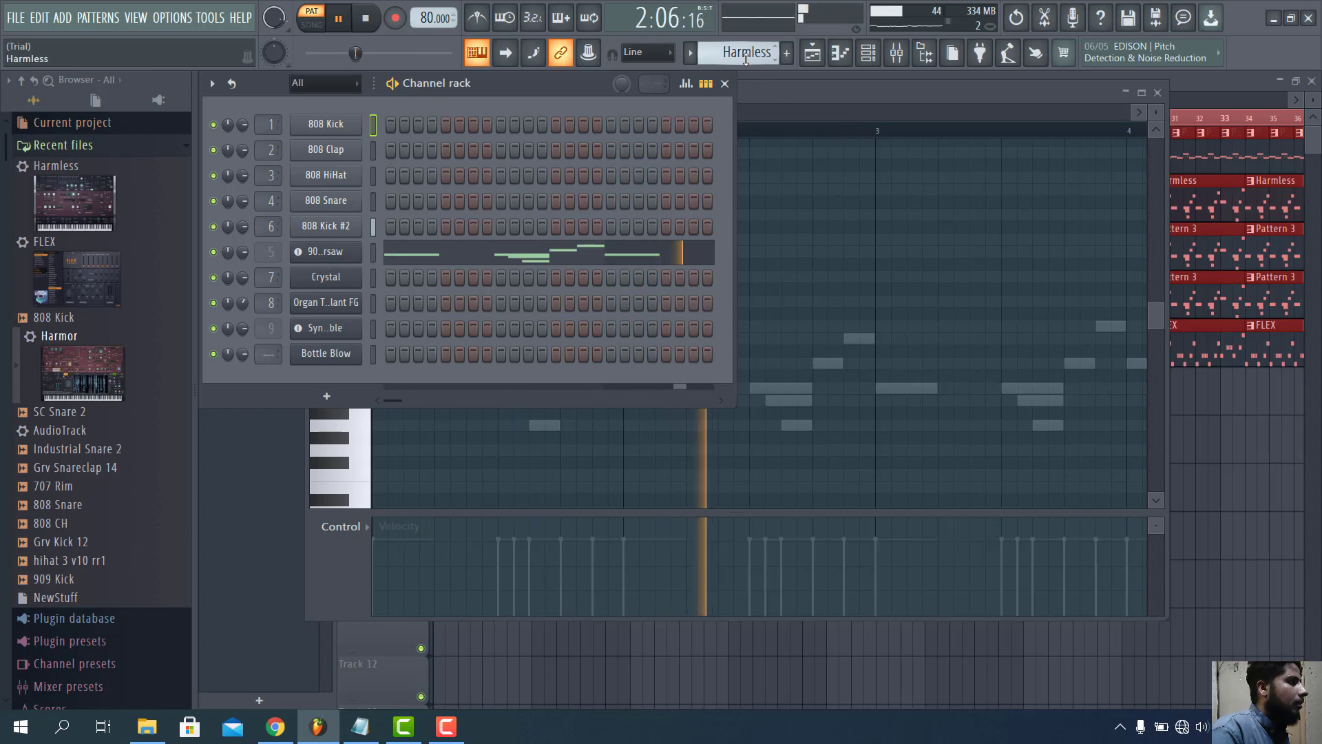
key(space)
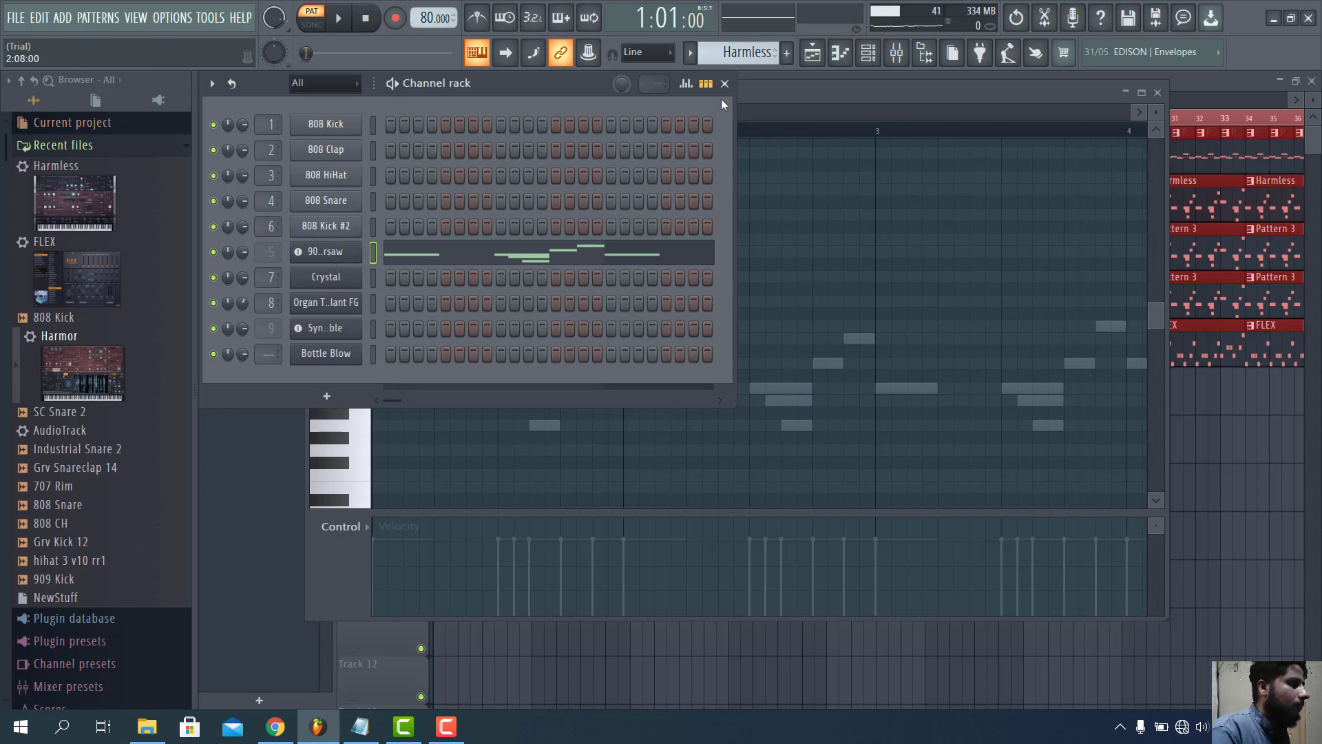
key(space)
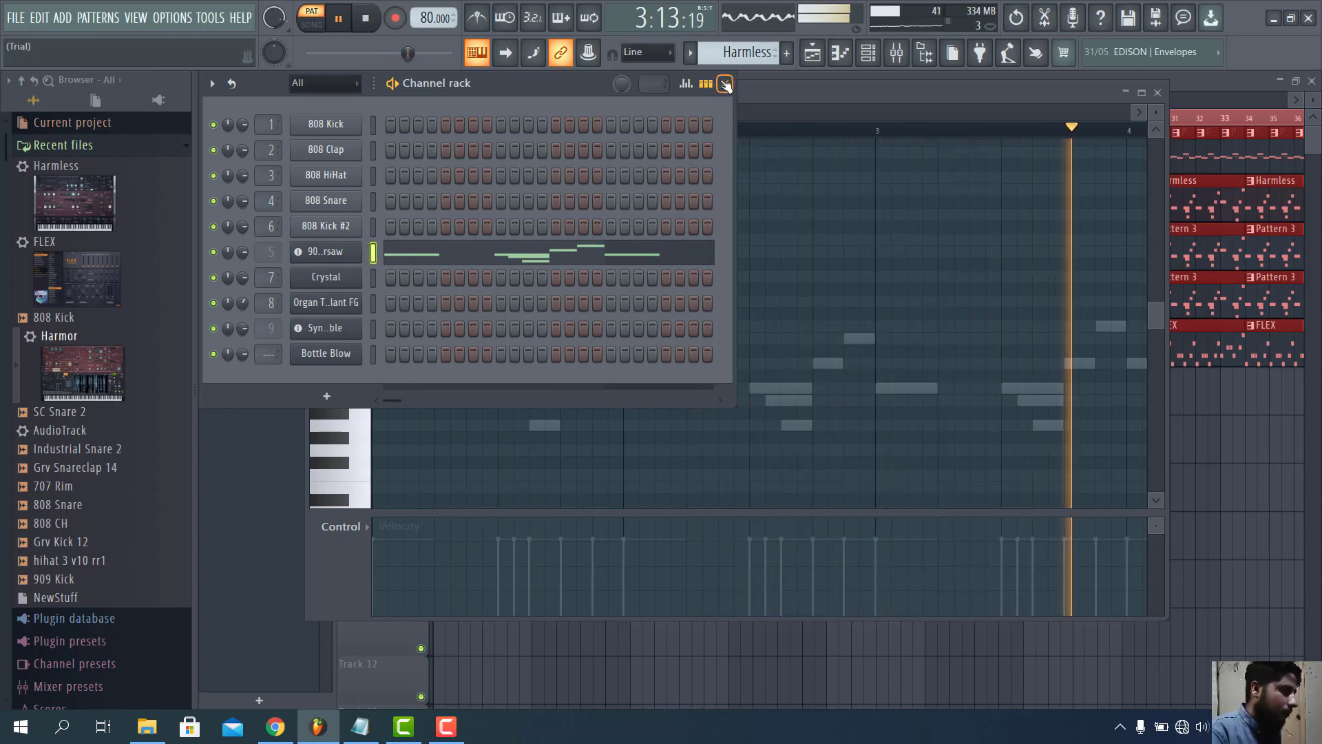
key(space)
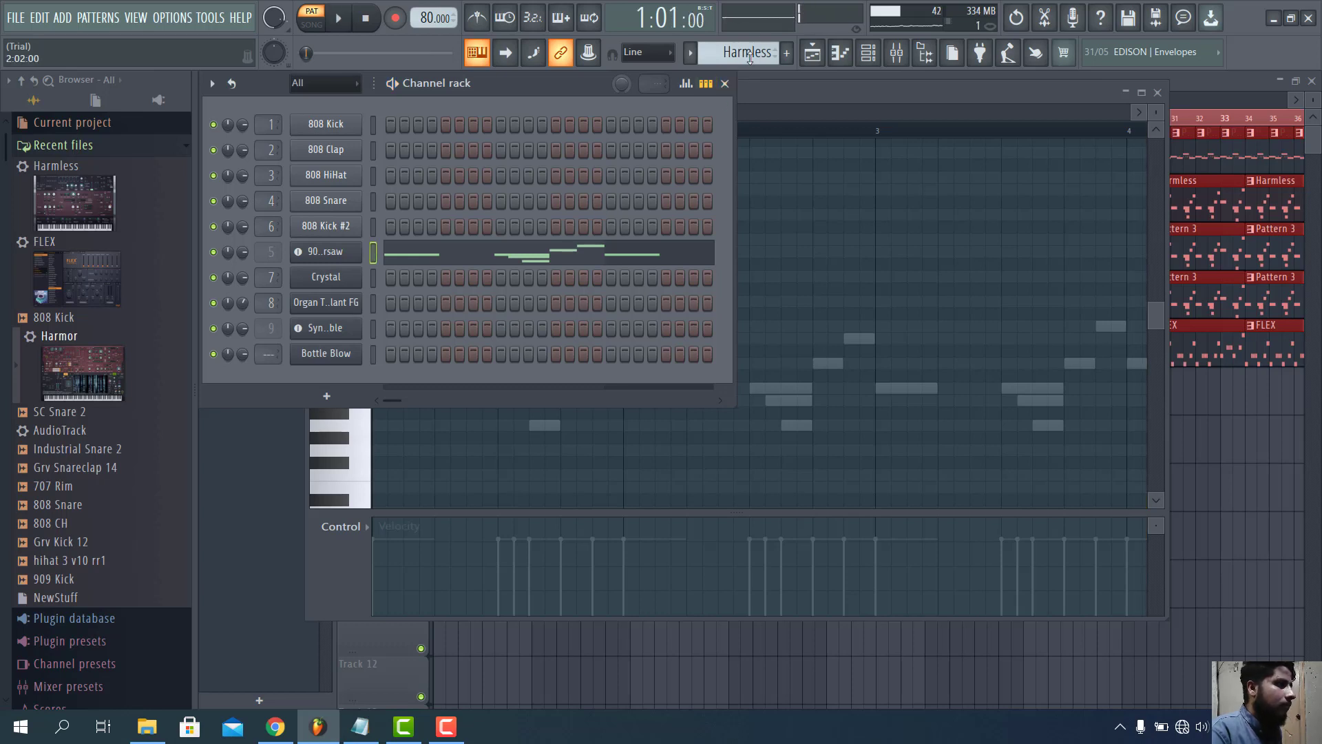
Audition Pattern 3 with the Crystal channel and Pattern 4 with the organ channel.
scroll(753, 55, down, 1)
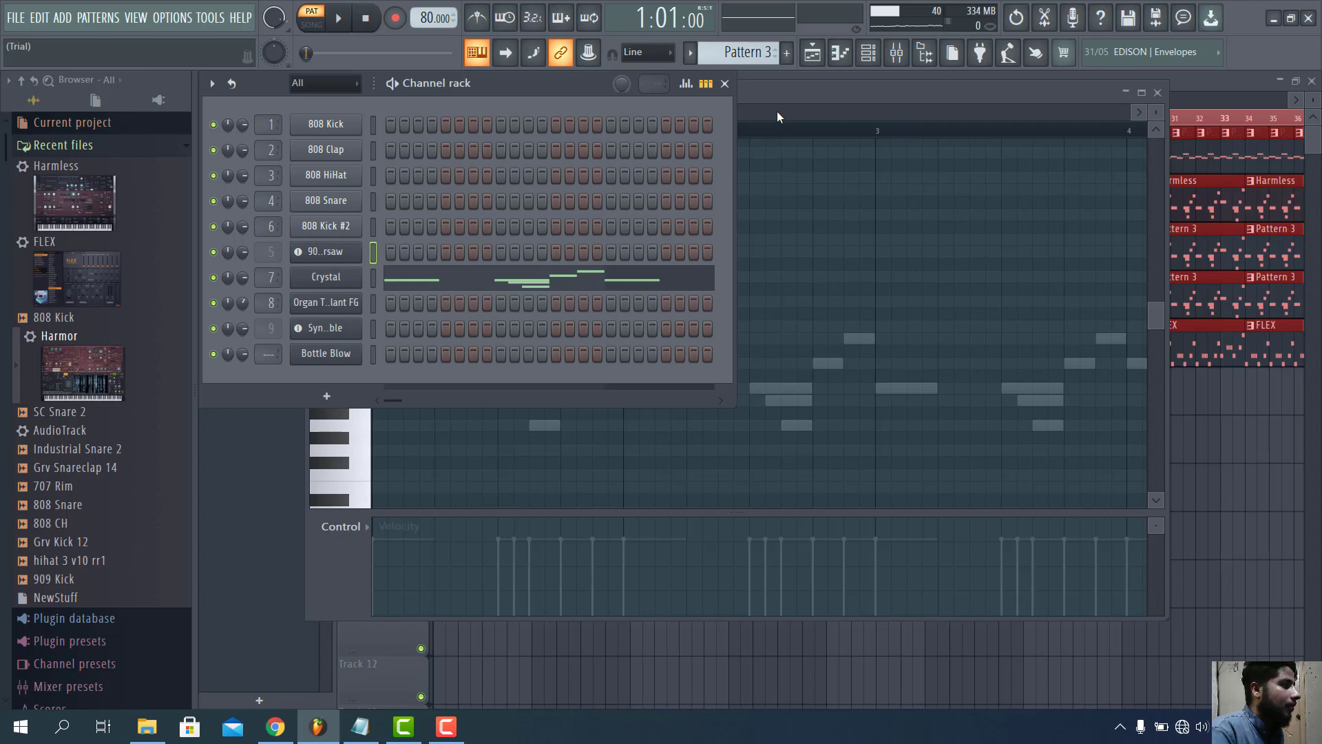
key(space)
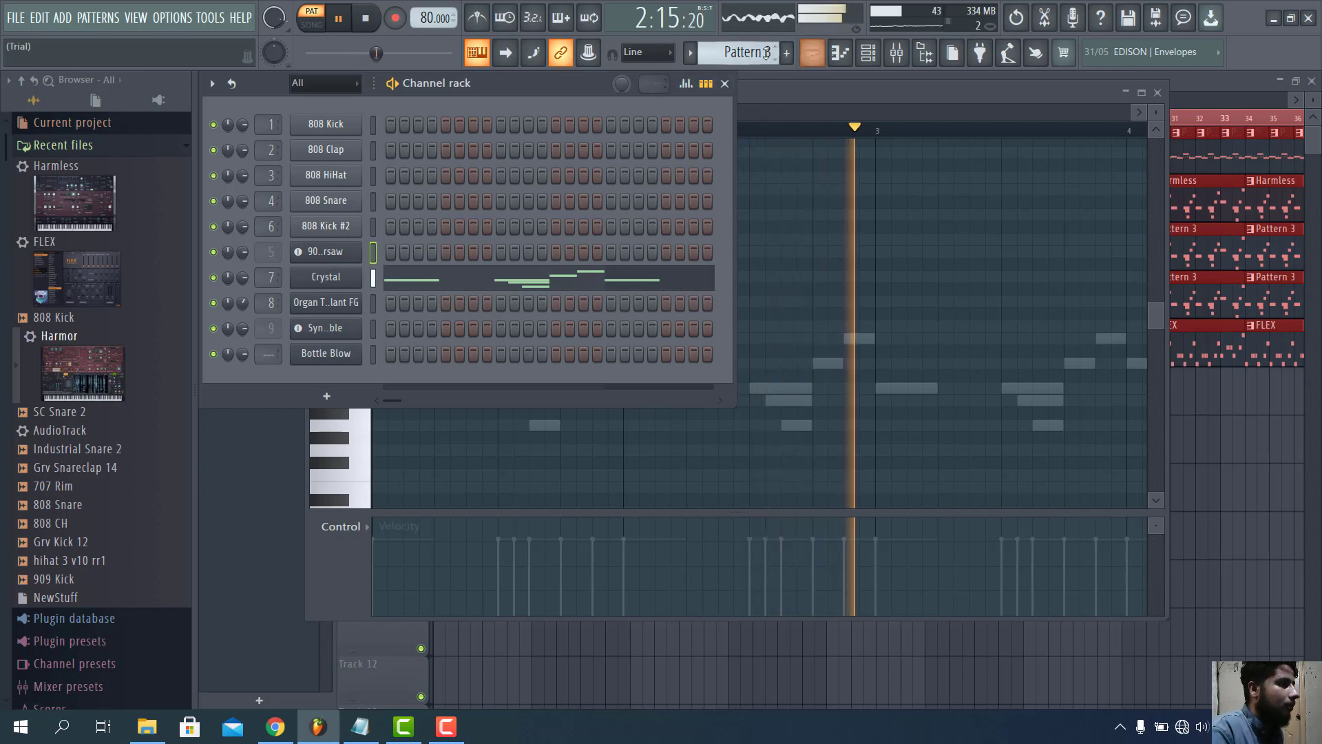
key(space)
key(ctrl+z)
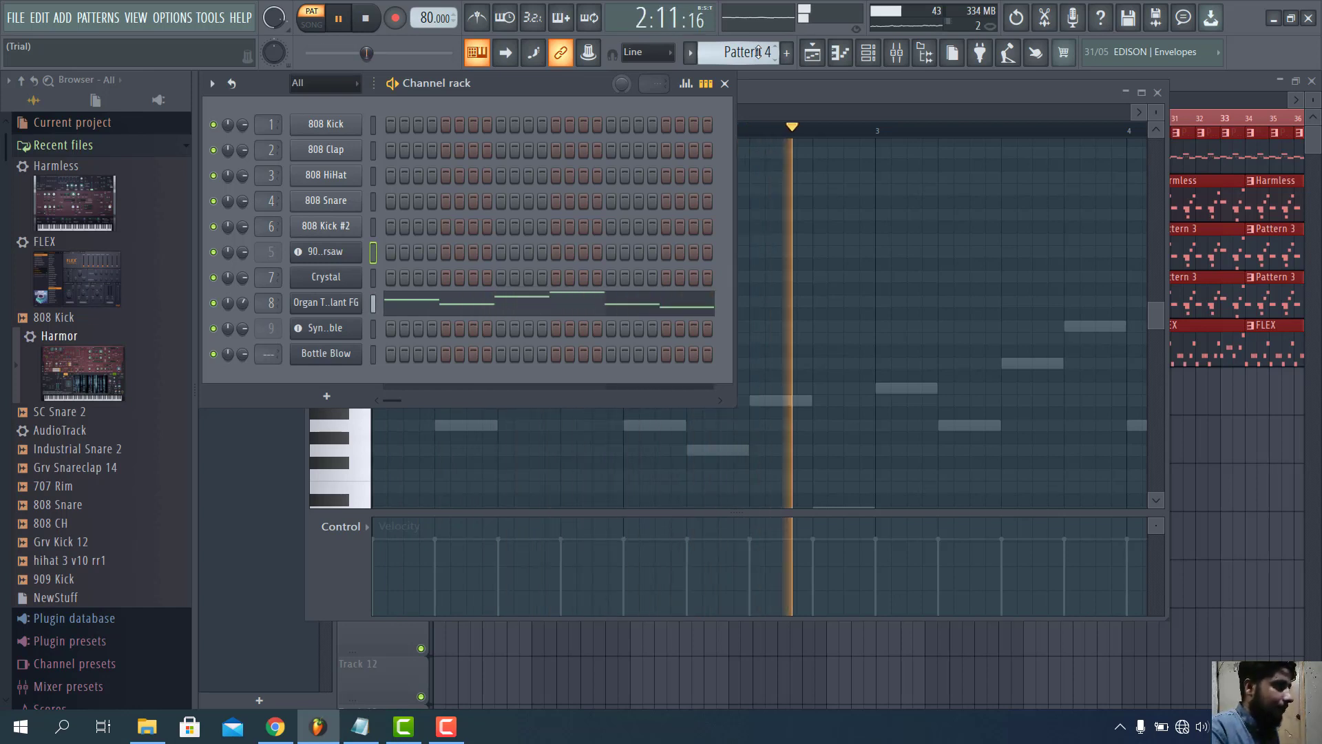
key(space)
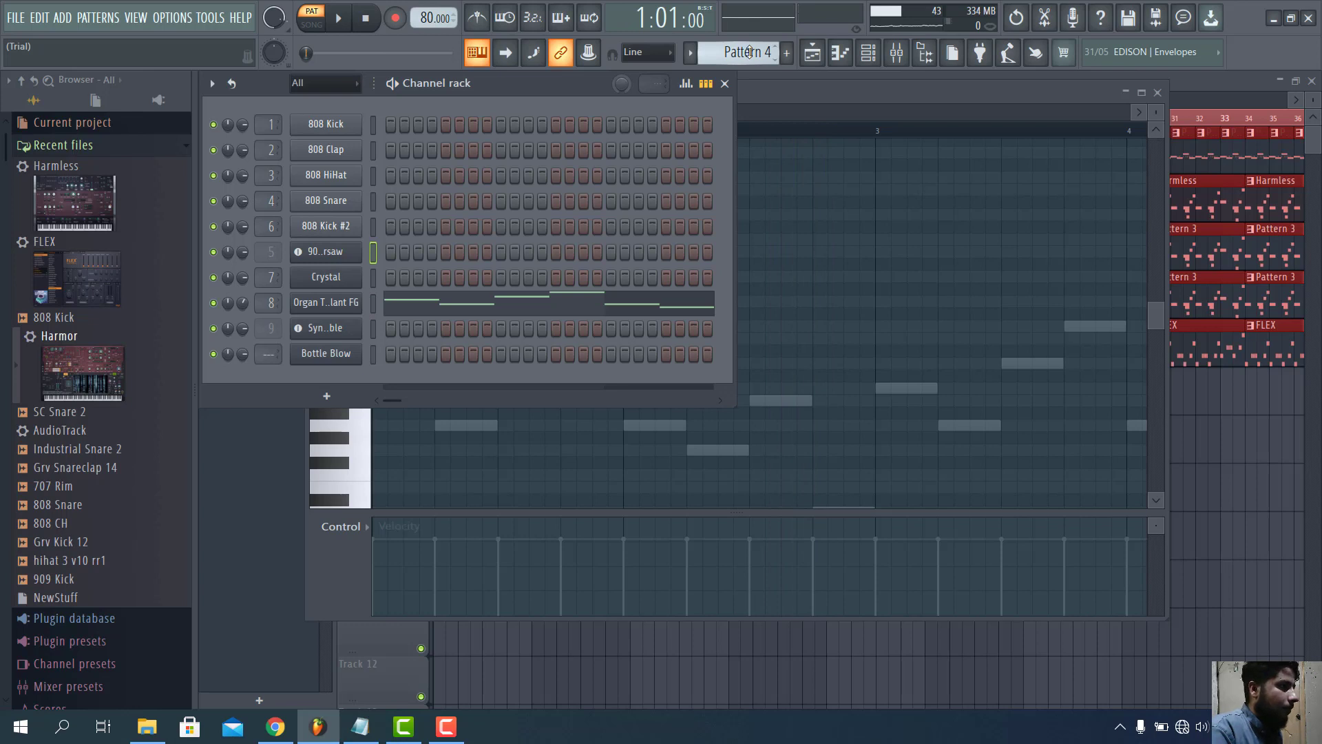
Switch to the FLEX pattern and audition its notes.
scroll(750, 52, down, 1)
key(space)
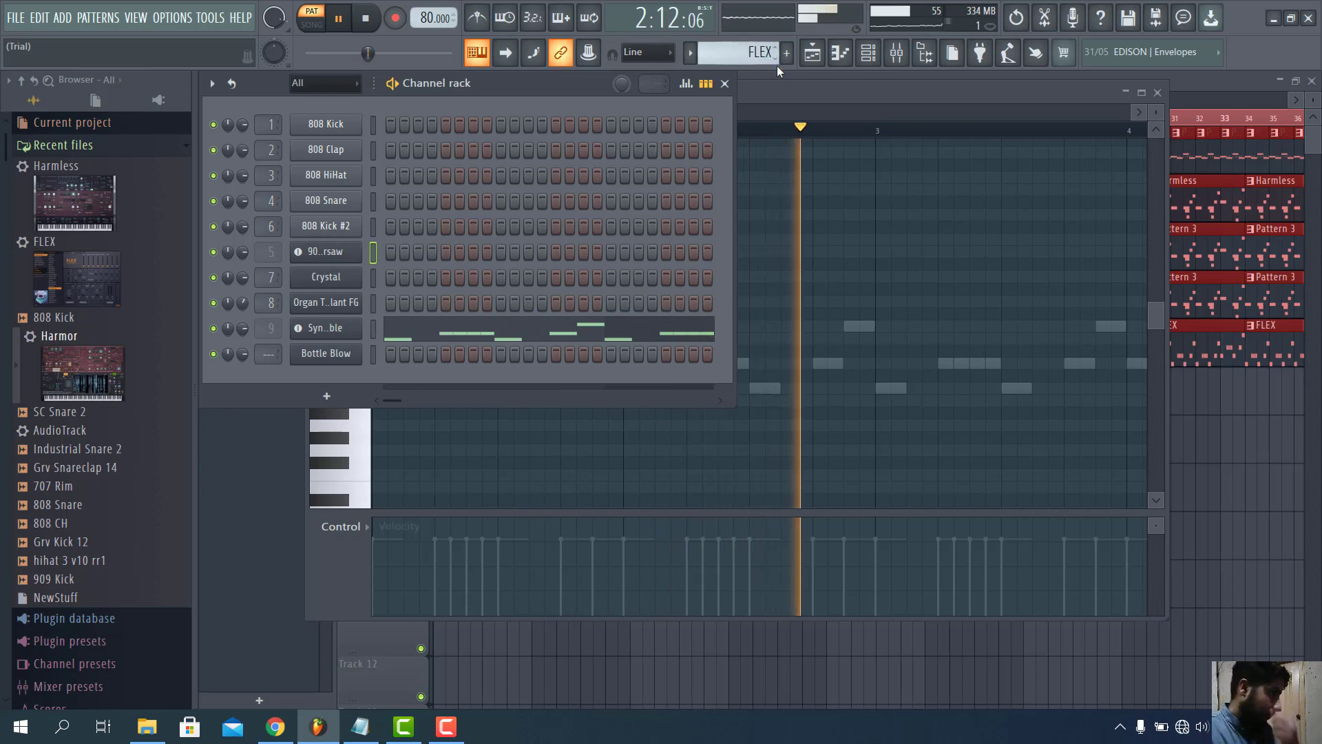
key(space)
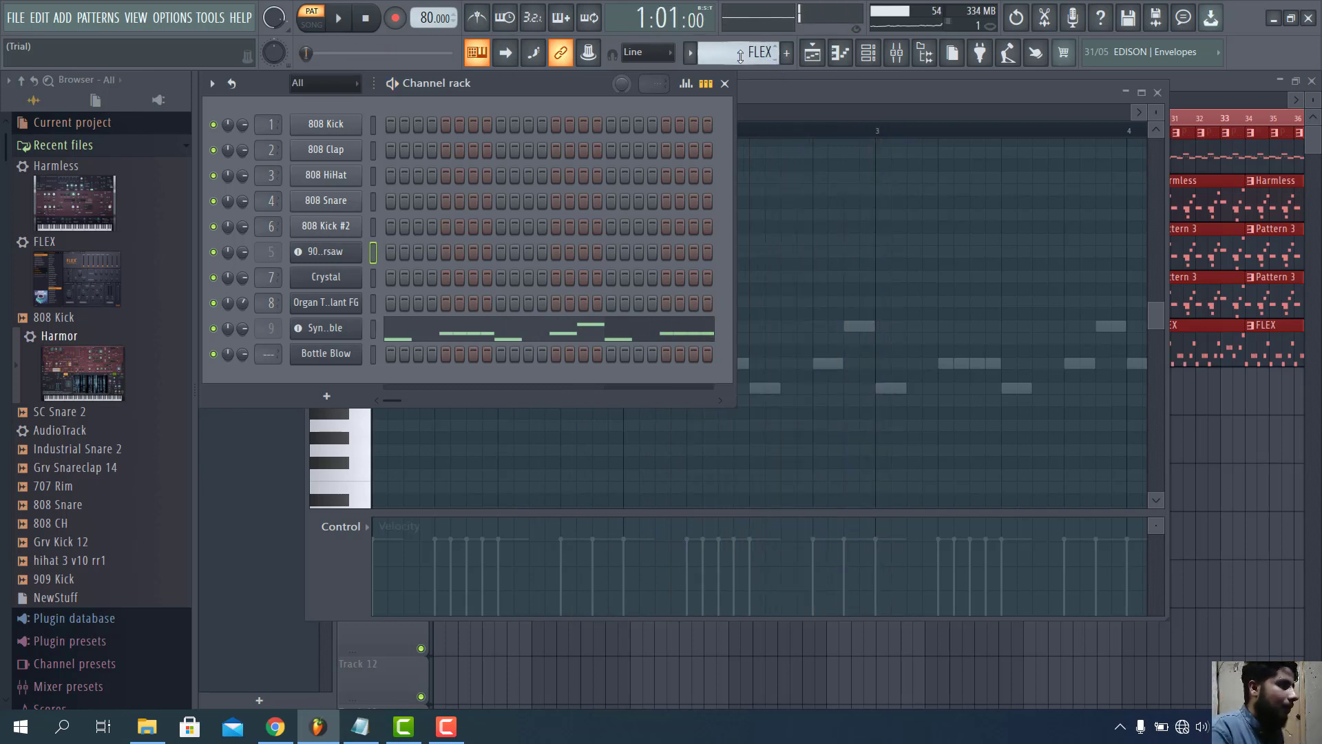
Switch to Pattern 6 and audition its Bottle Blow part.
scroll(741, 56, down, 1)
key(space)
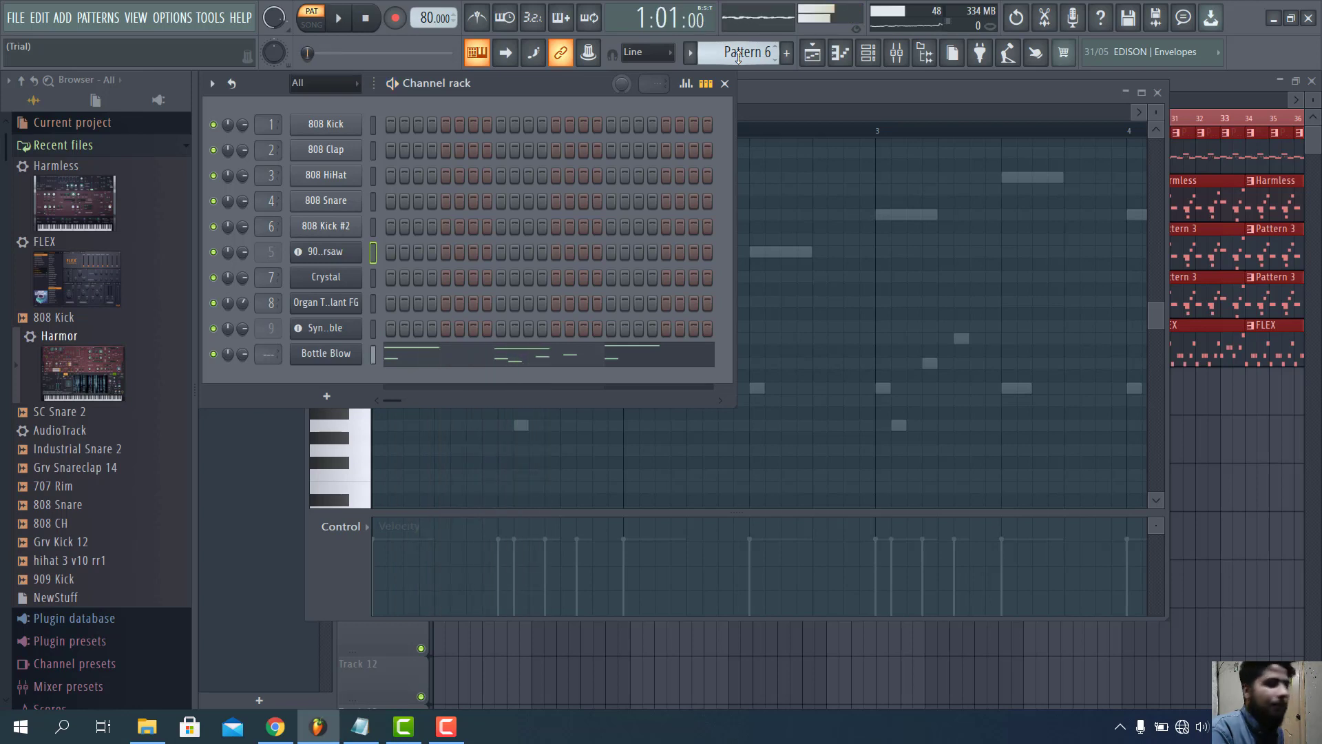
key(space)
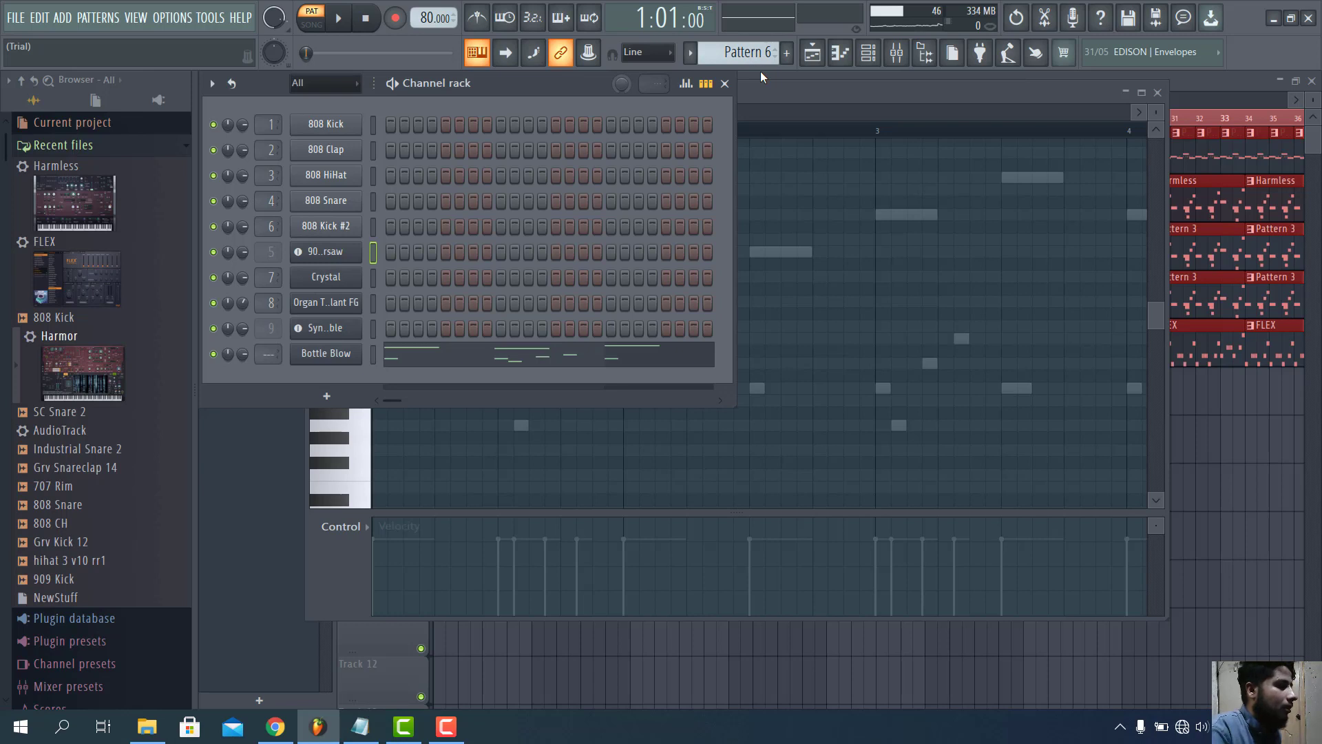
key(space)
key(space)
key(space)
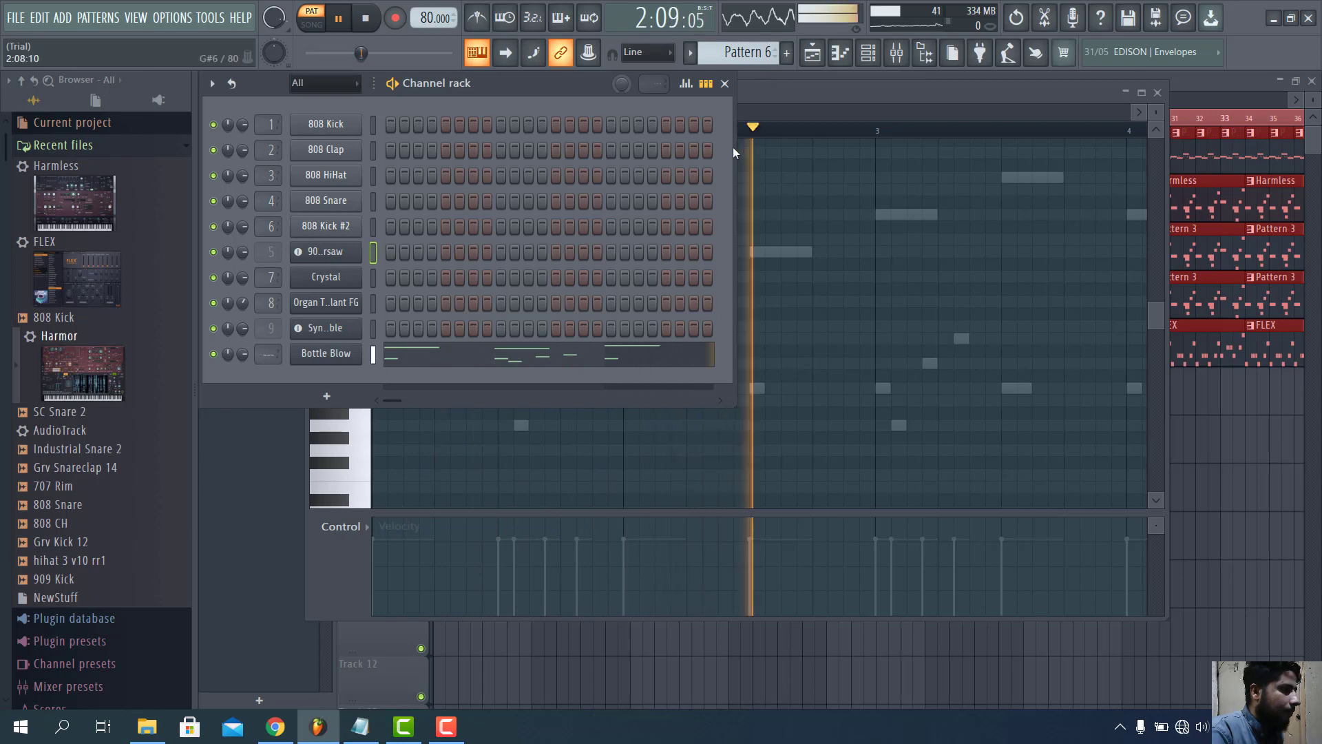
Widen the channel rack to about four bars to view more of Pattern 6, and stop playback.
drag(862, 157, 1174, 178)
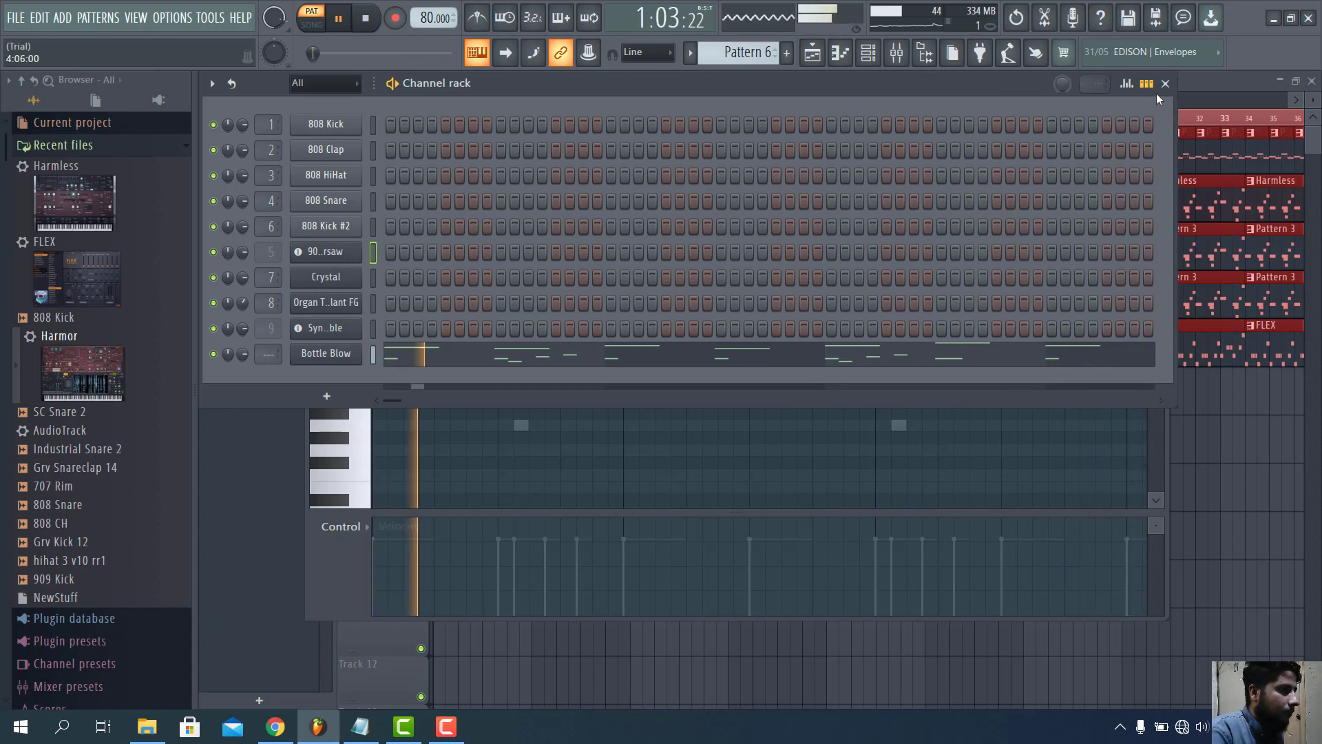
drag(1178, 143, 1291, 156)
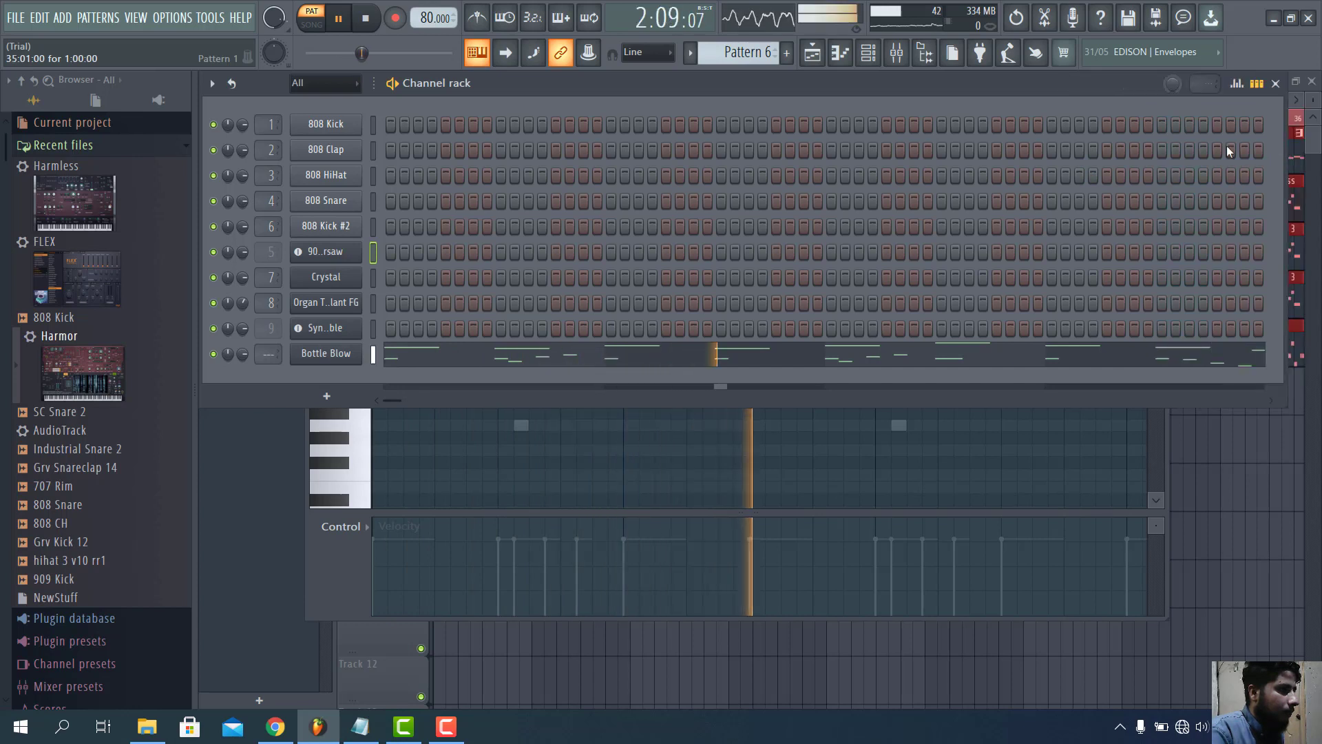
click(695, 53)
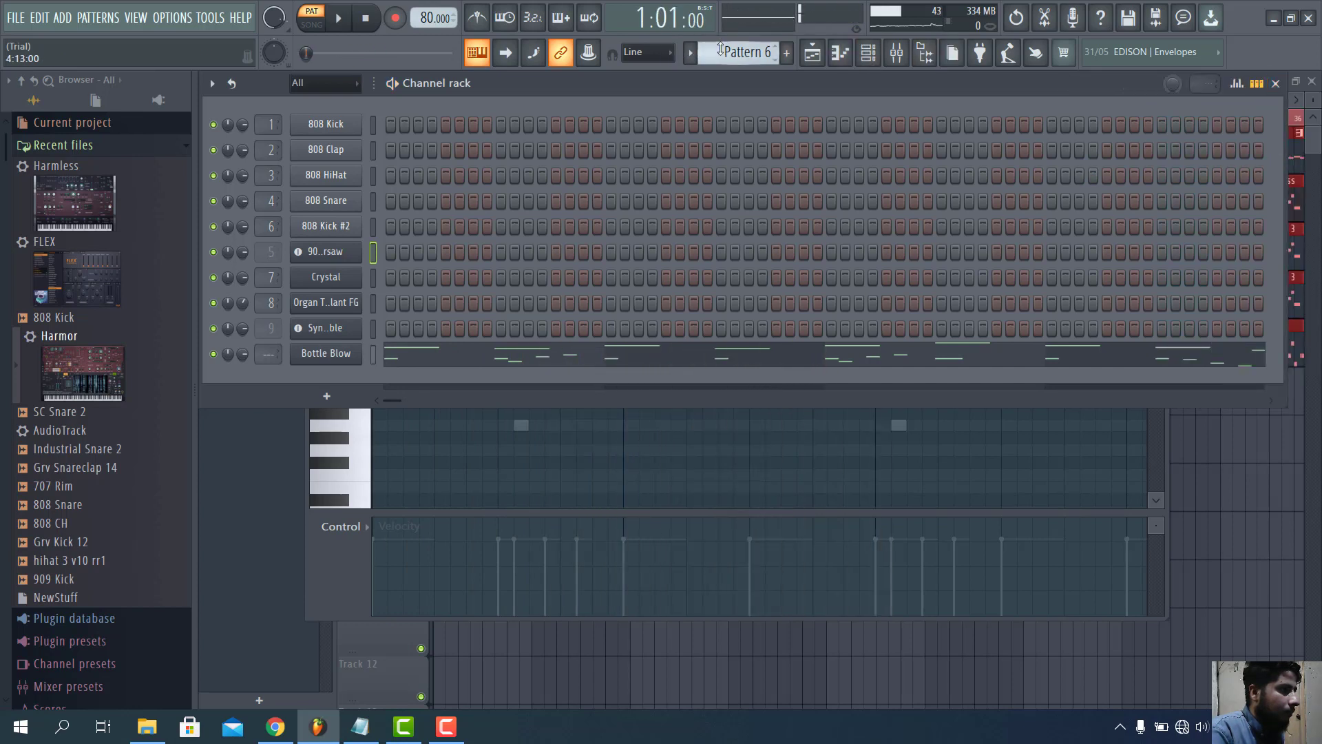
Select the FLEX pattern again and close the channel rack and the piano roll.
scroll(720, 49, up, 1)
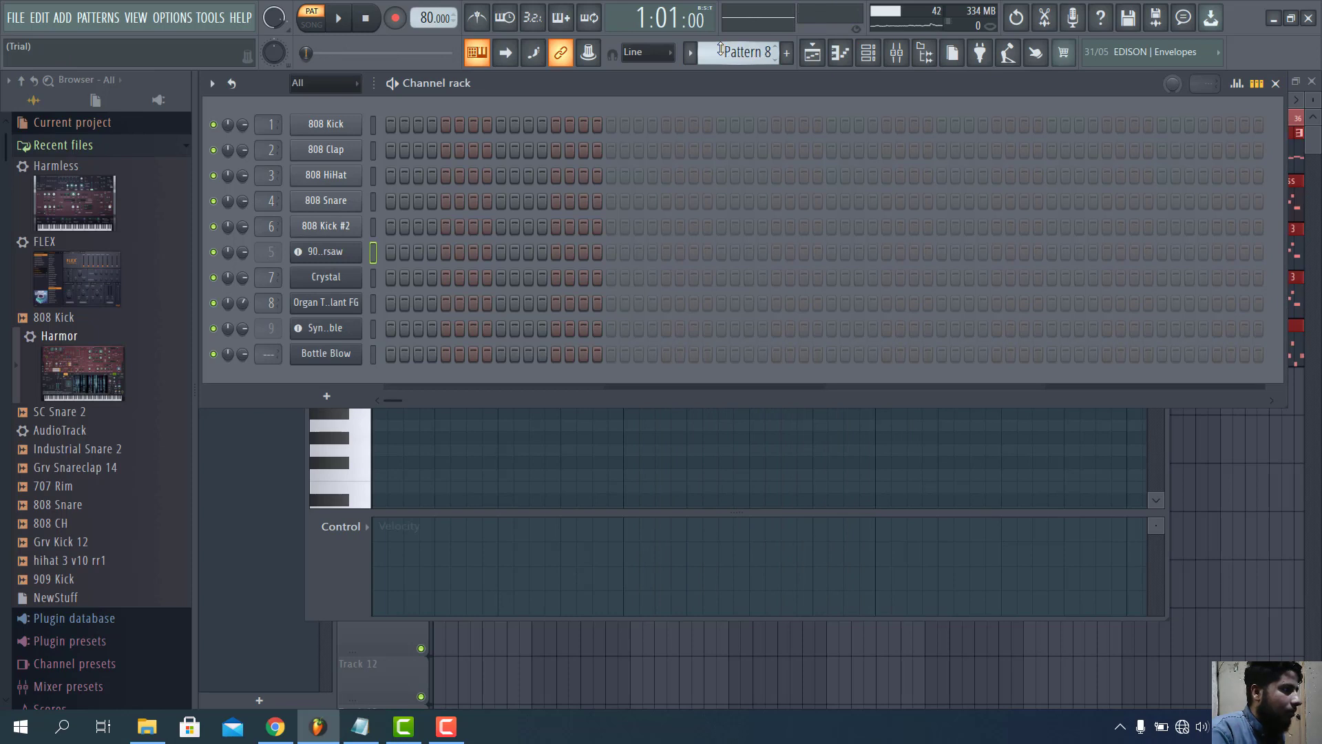
scroll(720, 48, up, 1)
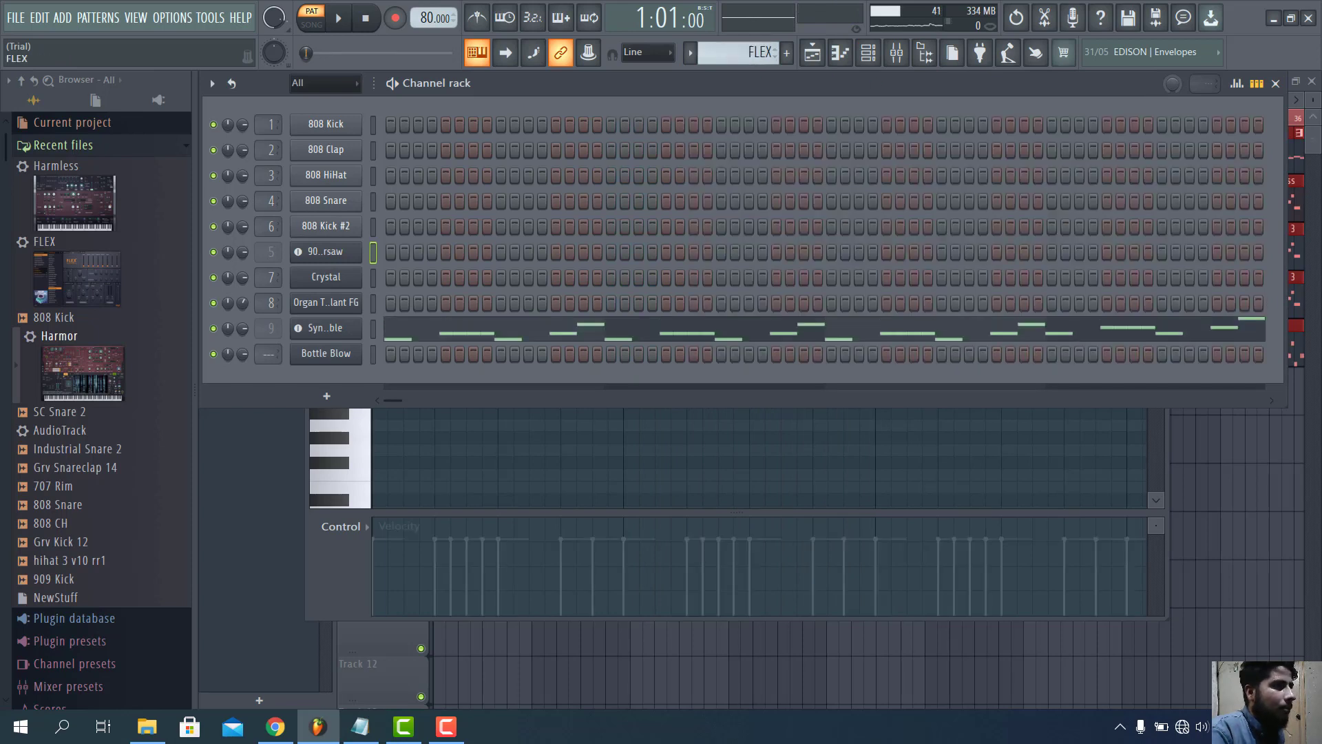
click(1276, 83)
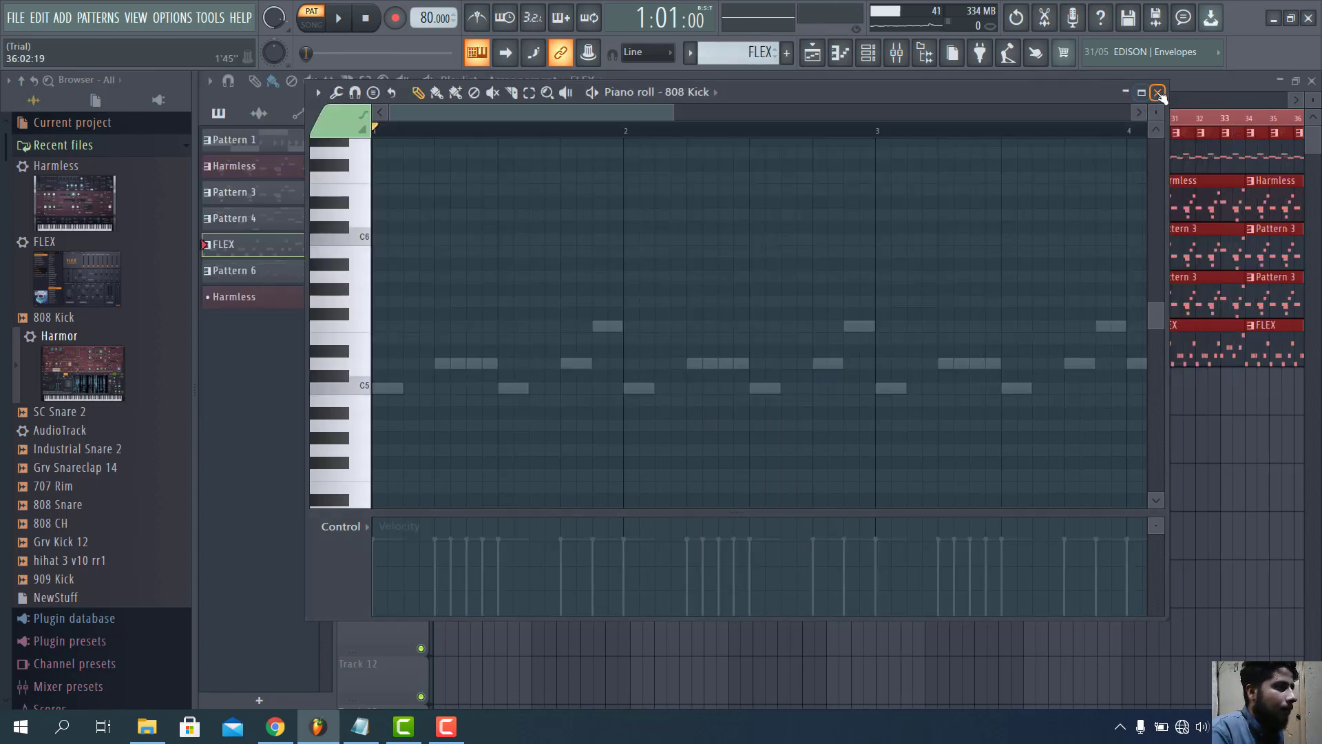
click(1158, 92)
Return to song mode with all playlist clips deselected and play the arrangement from its beginning.
click(472, 115)
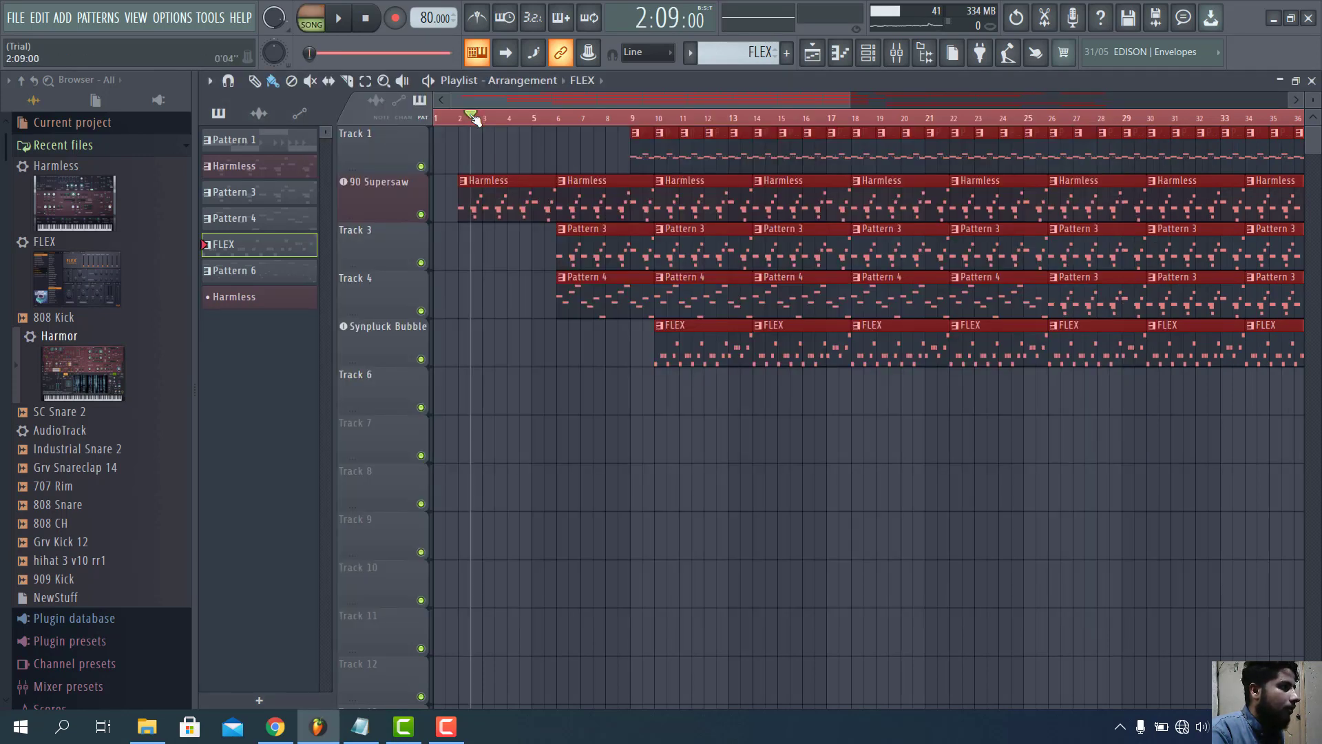
click(475, 120)
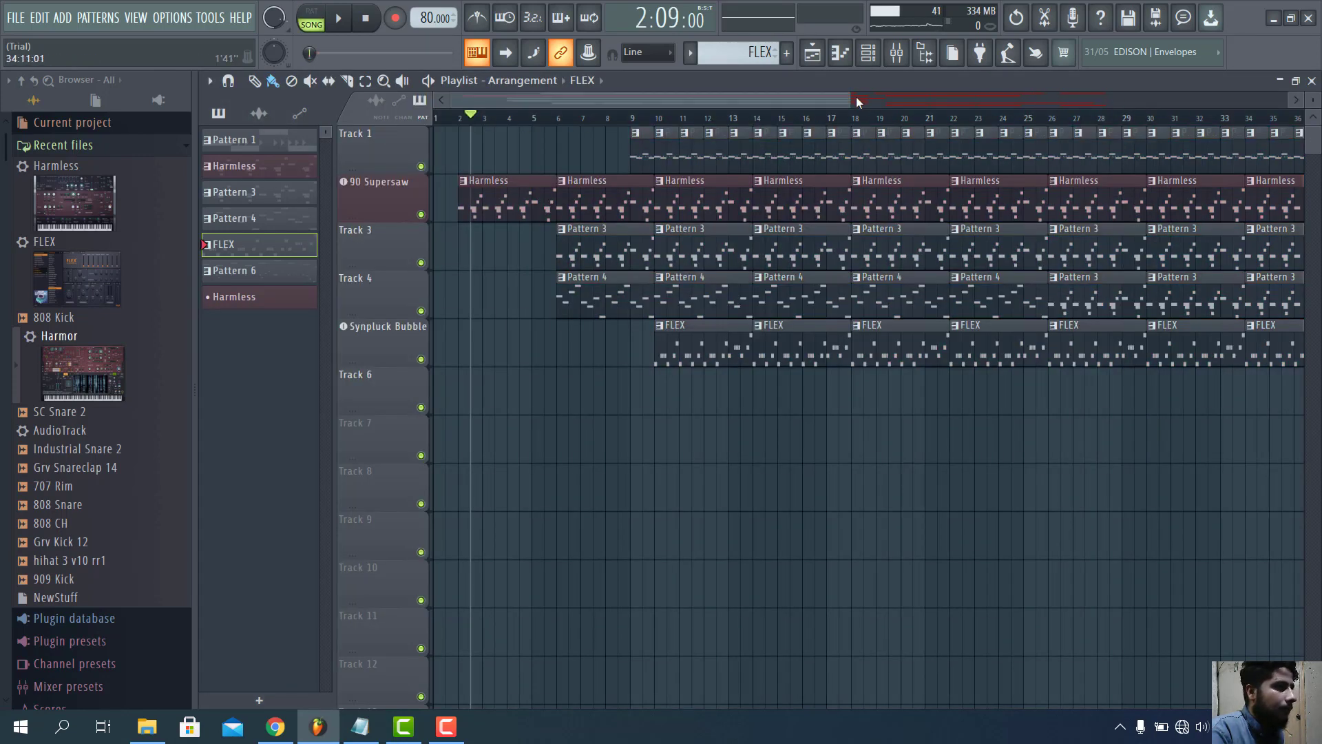
drag(857, 96, 737, 100)
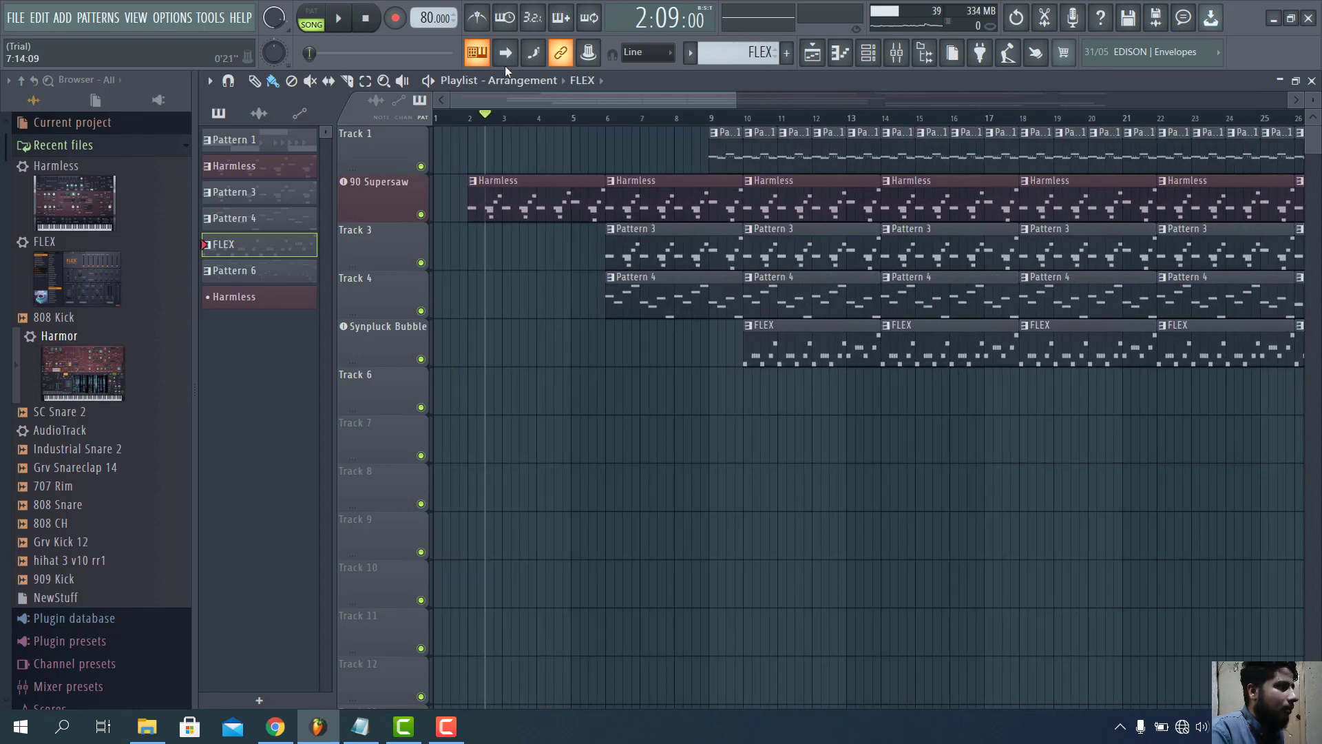
click(365, 18)
key(space)
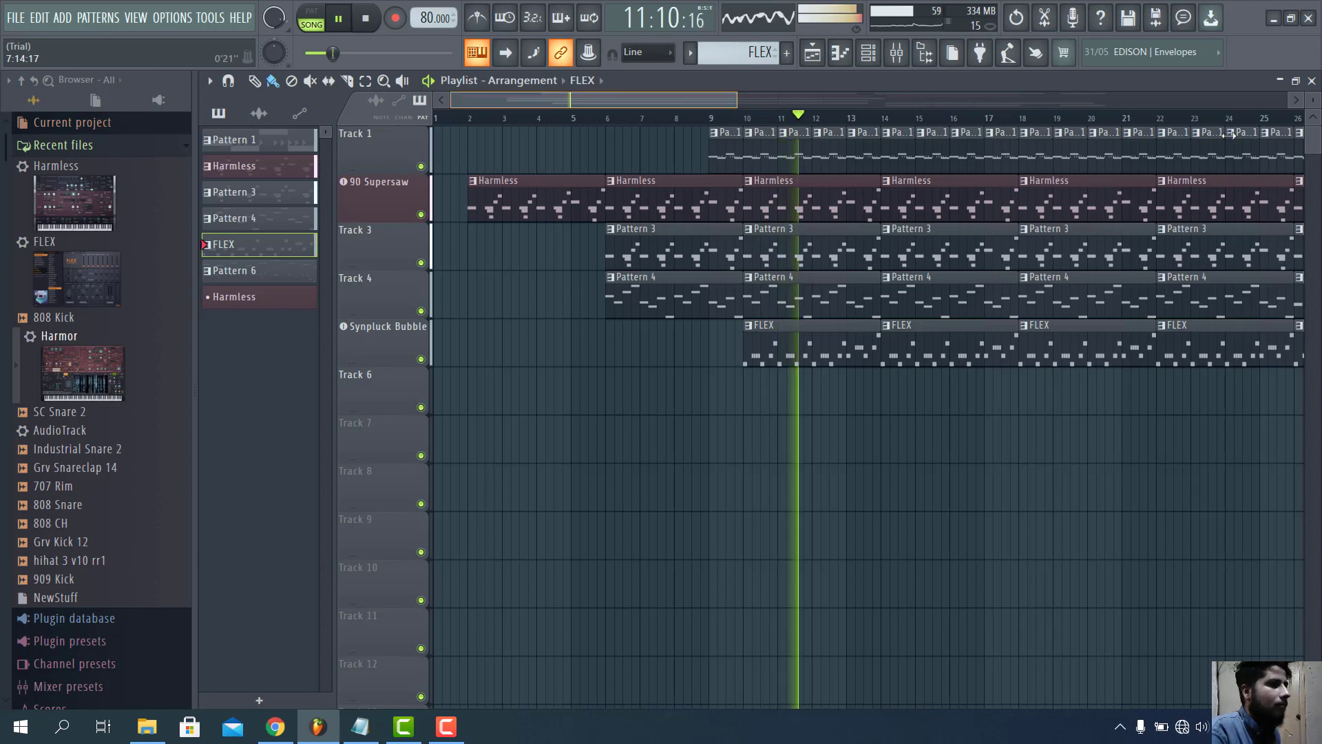
View the whole arrangement in the playlist and jump the song playback ahead to bar 52.
scroll(1233, 135, down, 3)
scroll(867, 125, down, 2)
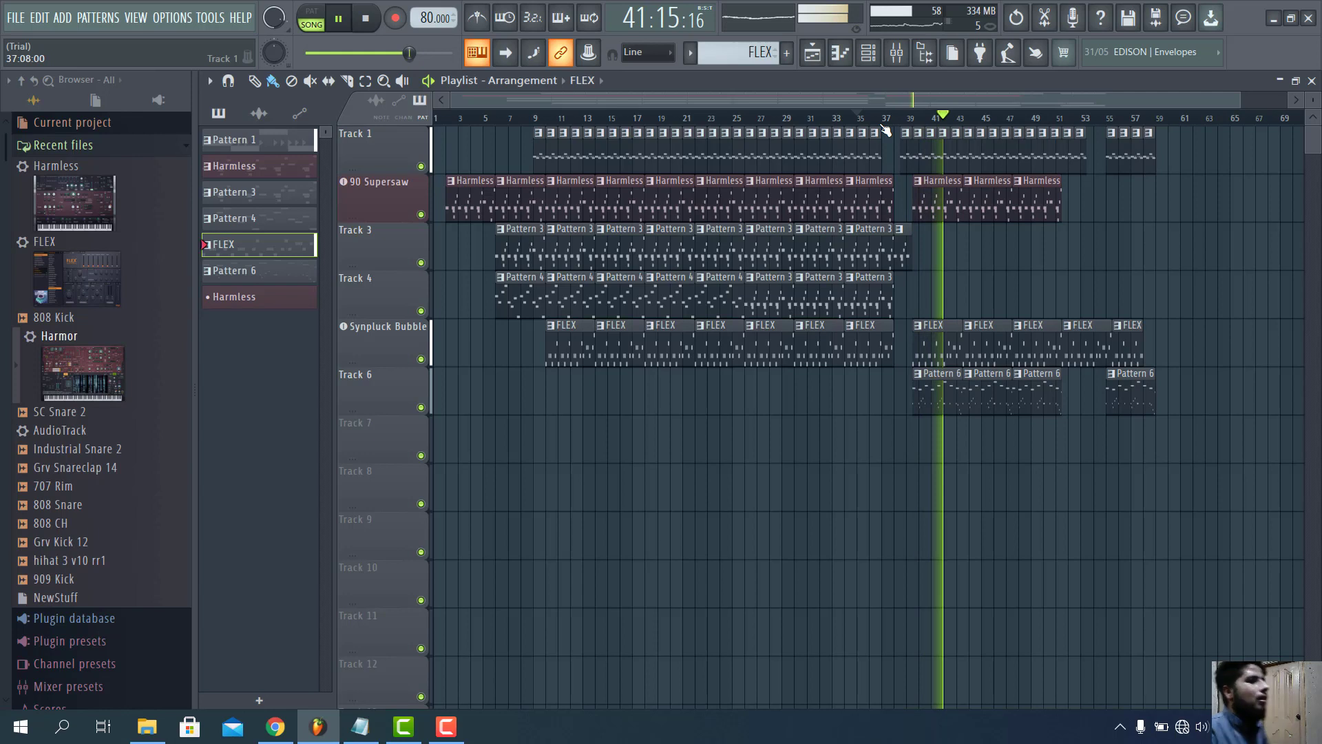
click(1073, 119)
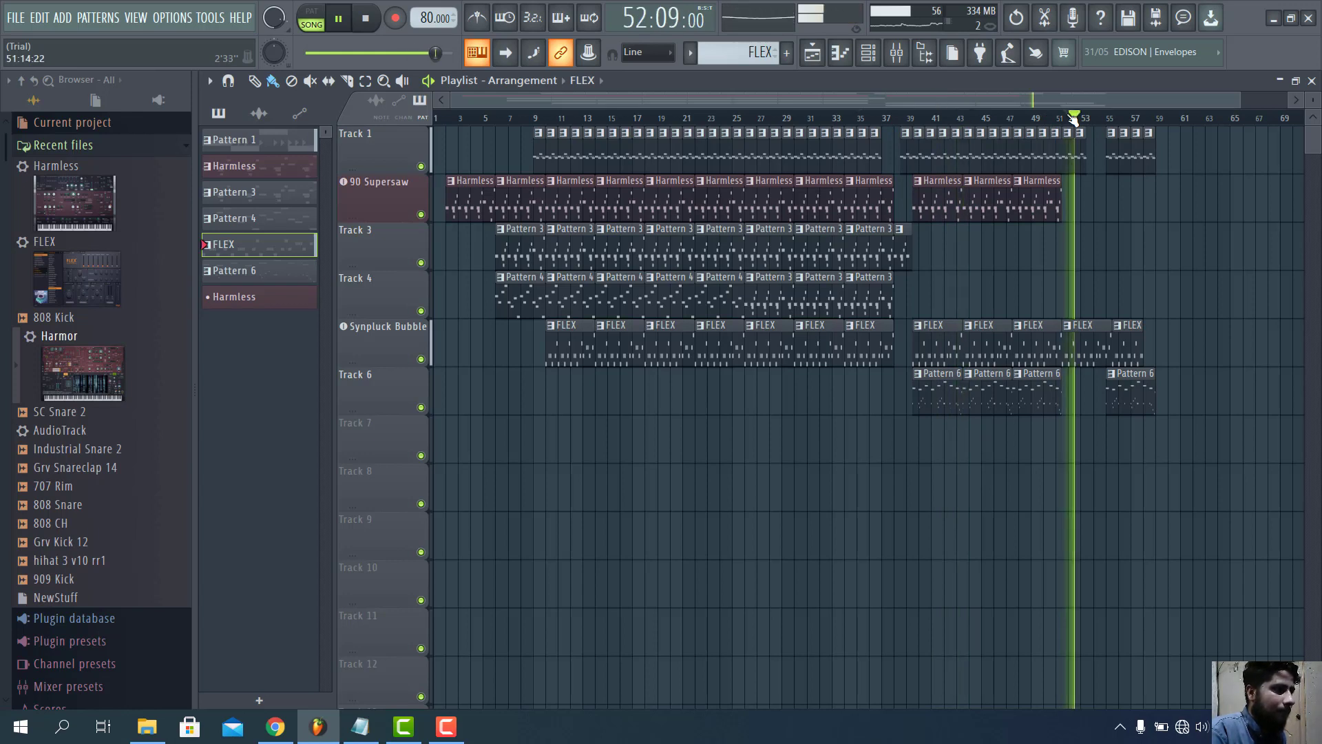